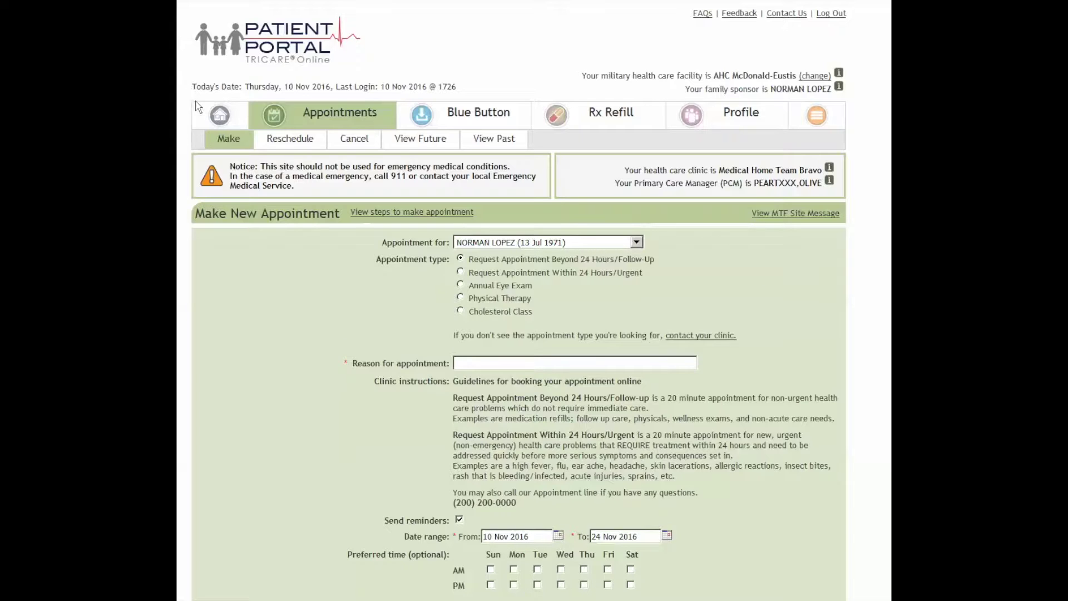
Go to Appointments and open the Make New Appointment form
left_click(219, 116)
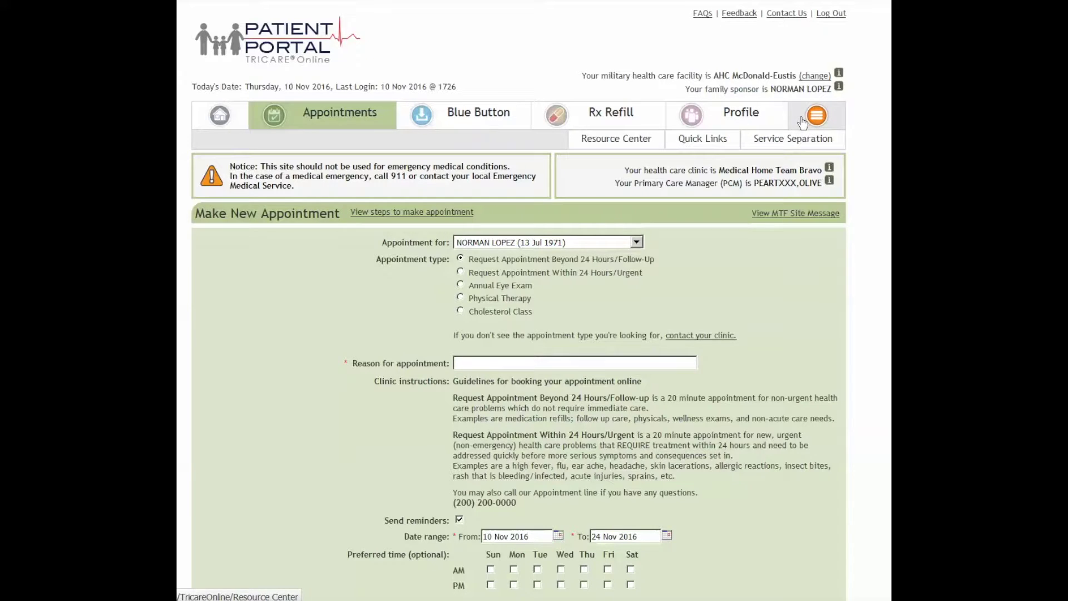
mouse_move(817, 114)
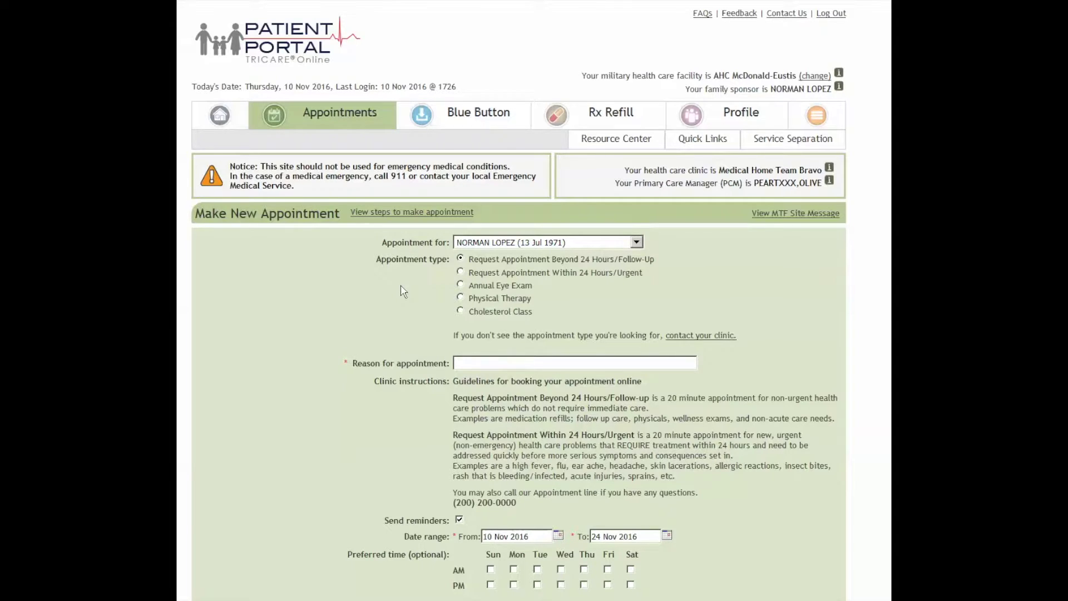
left_click(638, 242)
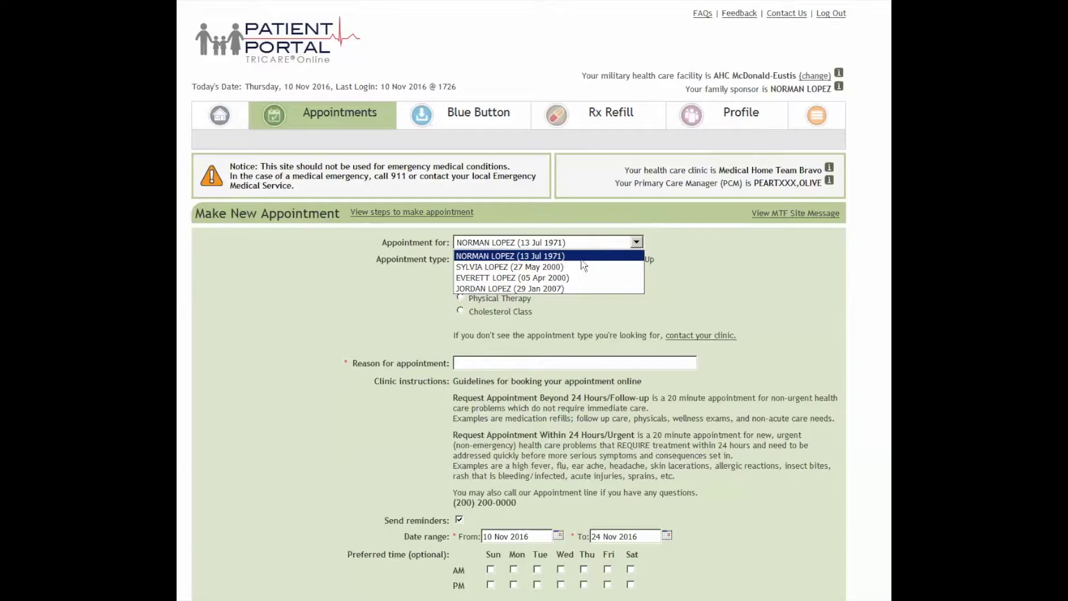
left_click(721, 248)
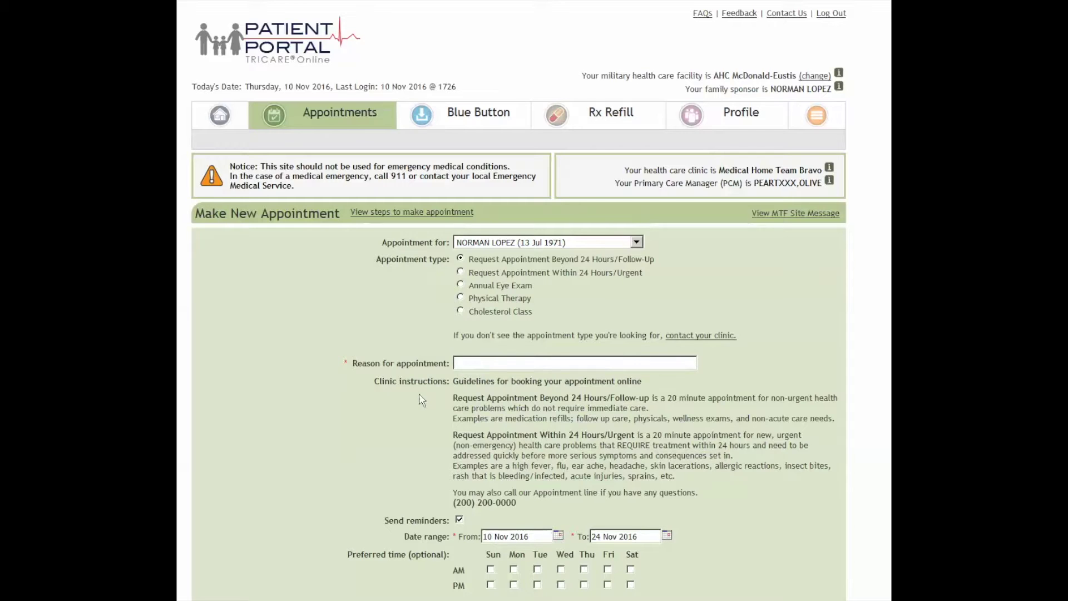
scroll(430, 403, "down", 3)
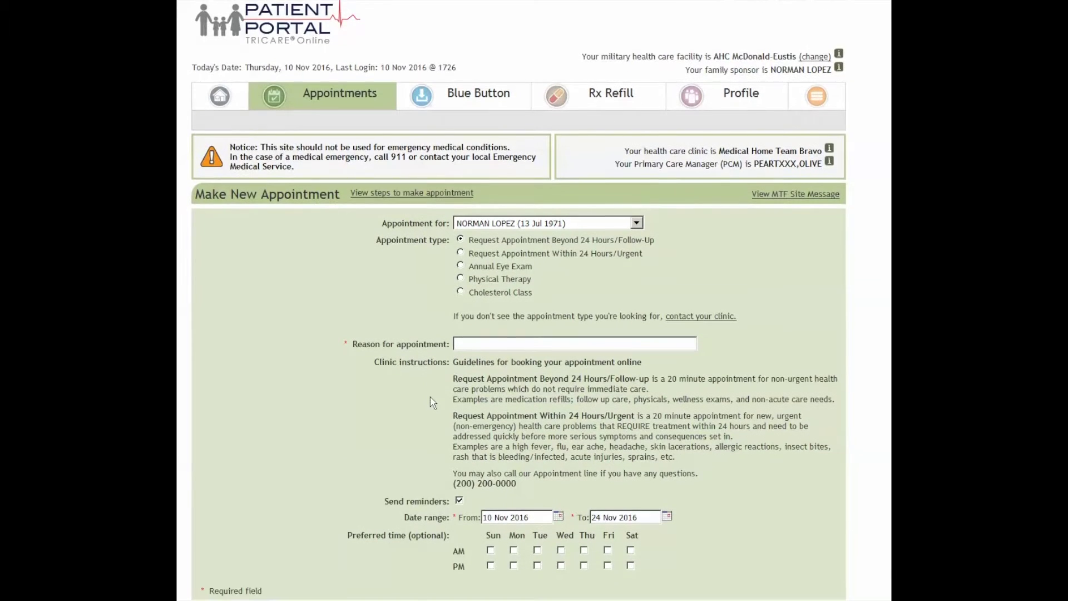
scroll(431, 402, "down", 2)
scroll(446, 368, "down", 2)
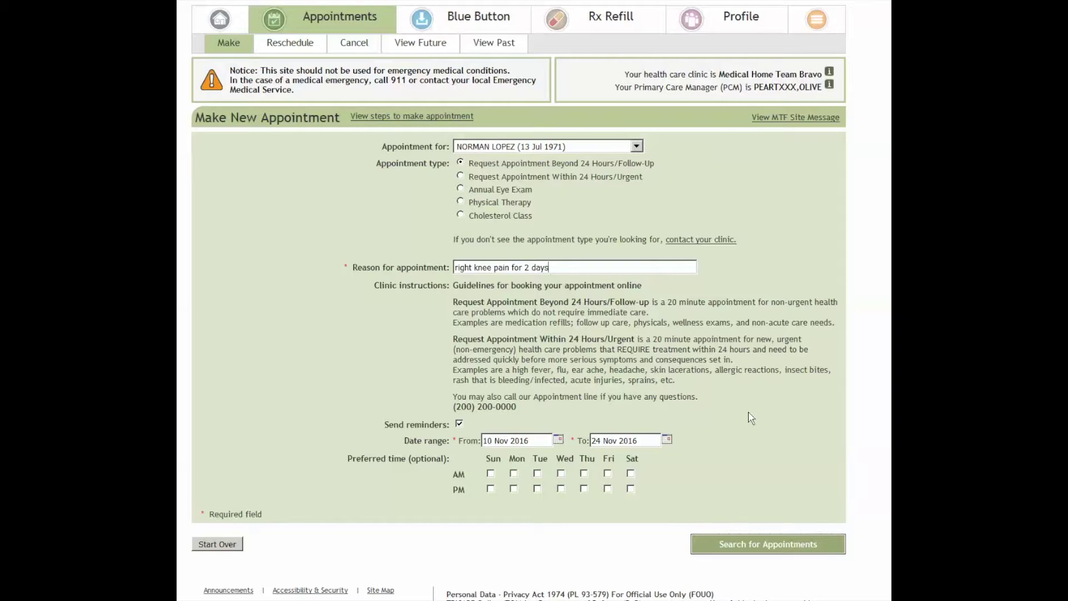
scroll(531, 515, "down", 1)
scroll(531, 516, "down", 1)
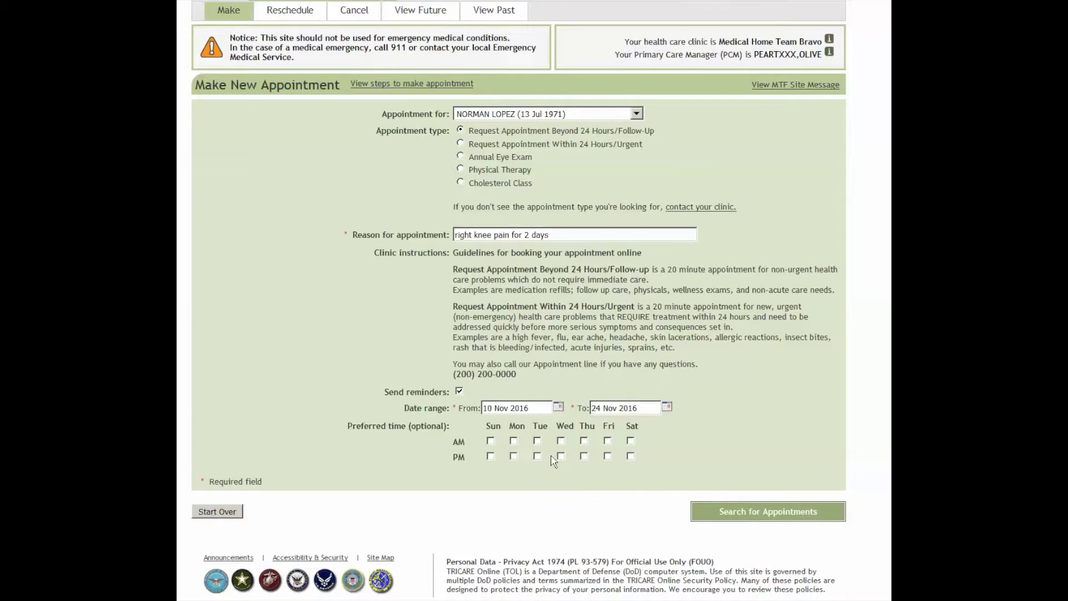
Search for open appointments between 14 Nov and 18 Nov 2016
left_click(558, 409)
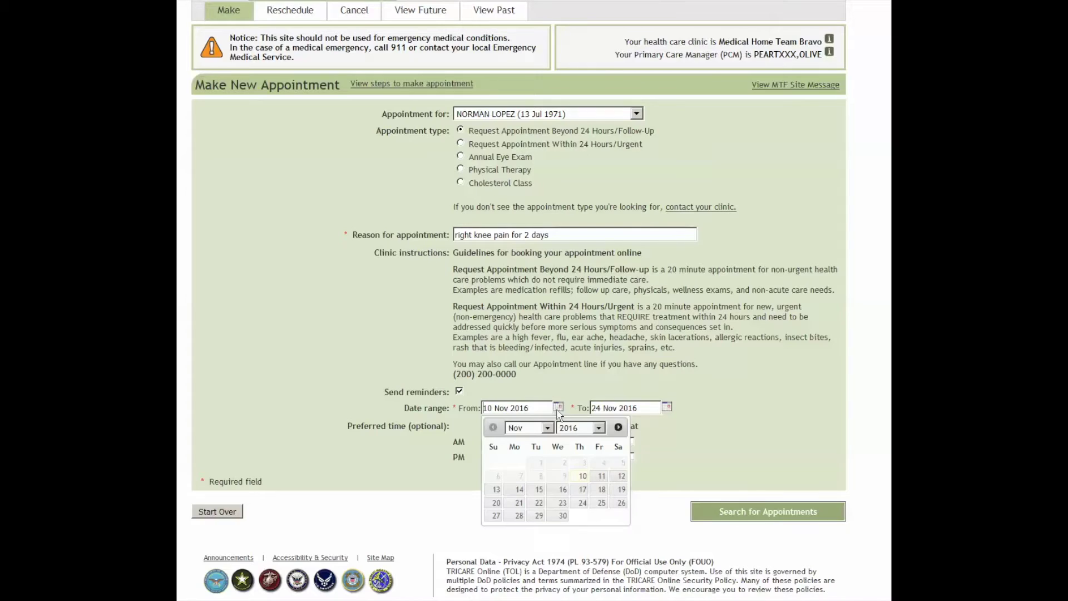
left_click(519, 489)
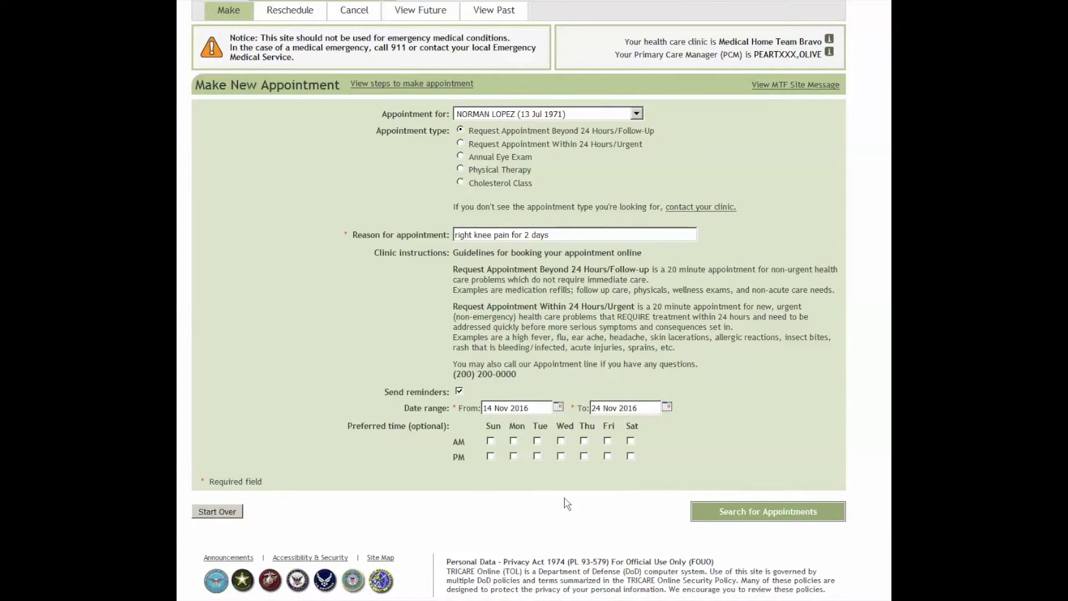
left_click(668, 409)
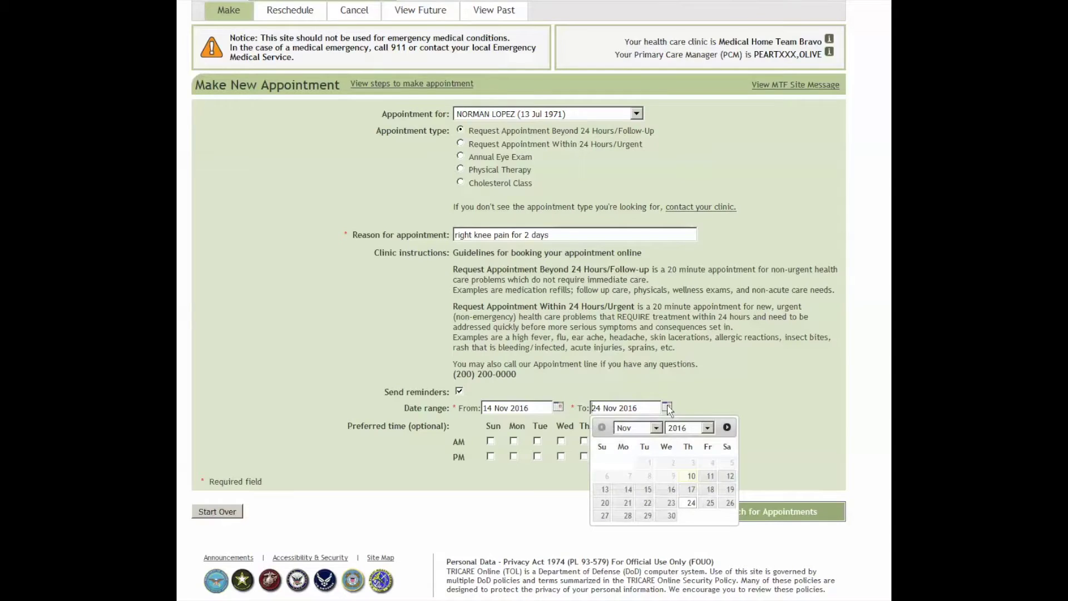
left_click(710, 489)
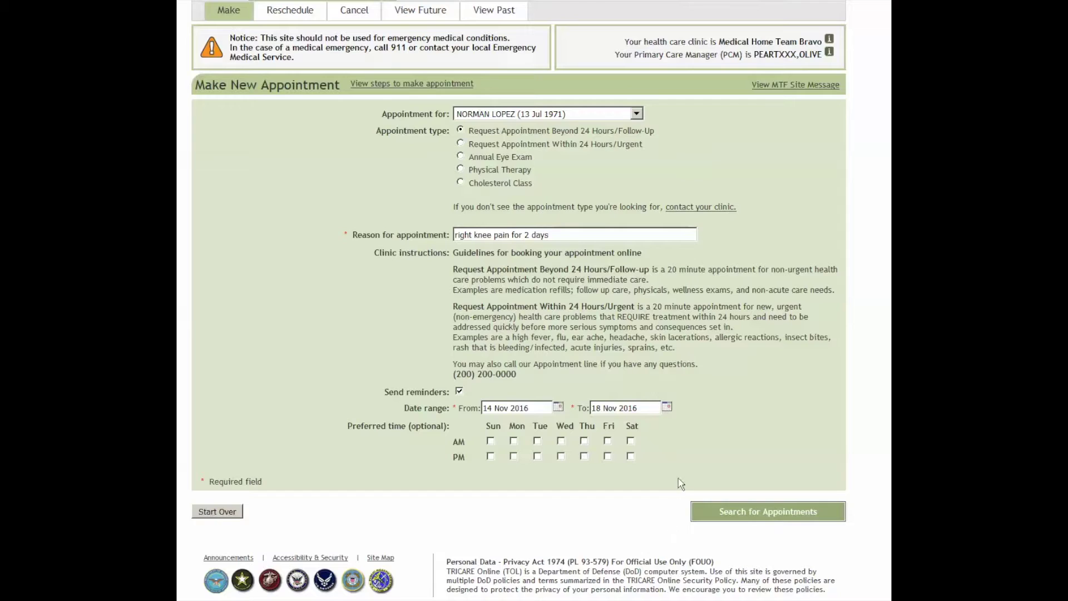
left_click(701, 515)
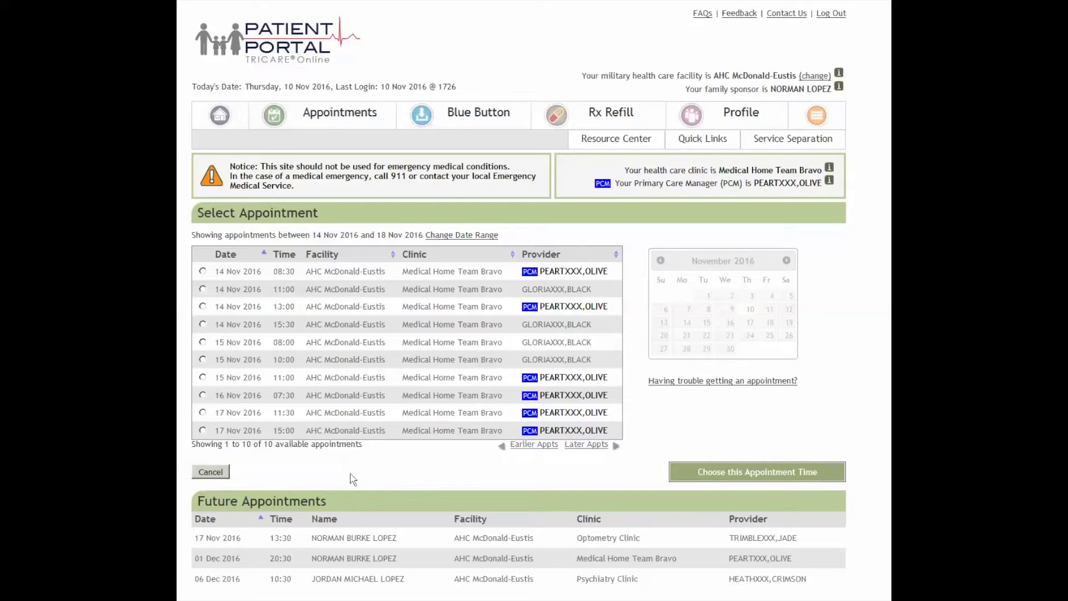
Select the 16 Nov 2016 07:30 slot with PEARTXXX,OLIVE and continue to review
left_click(203, 395)
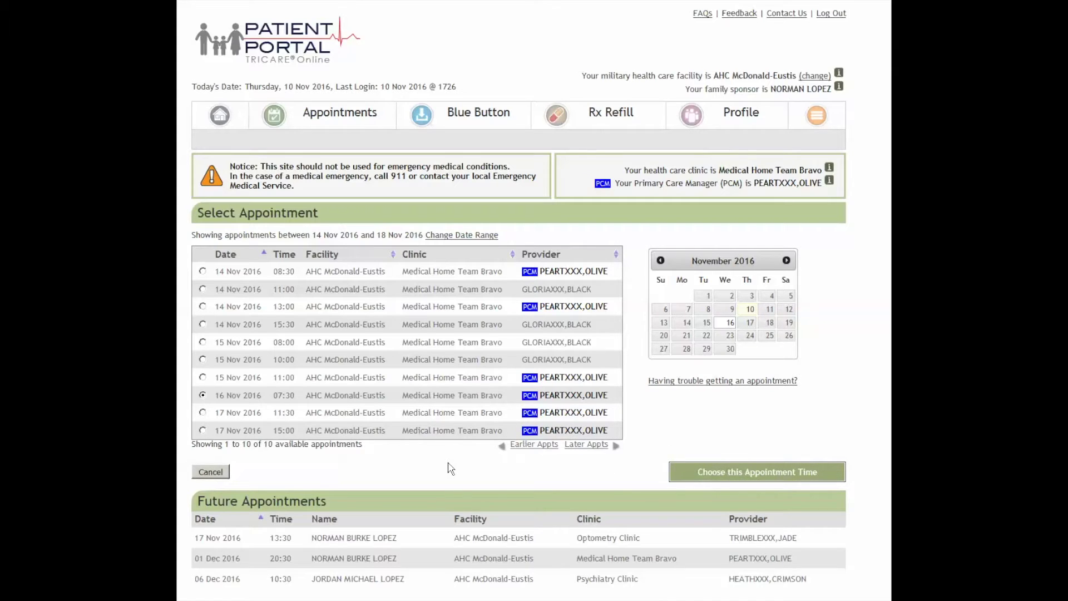
scroll(450, 467, "down", 1)
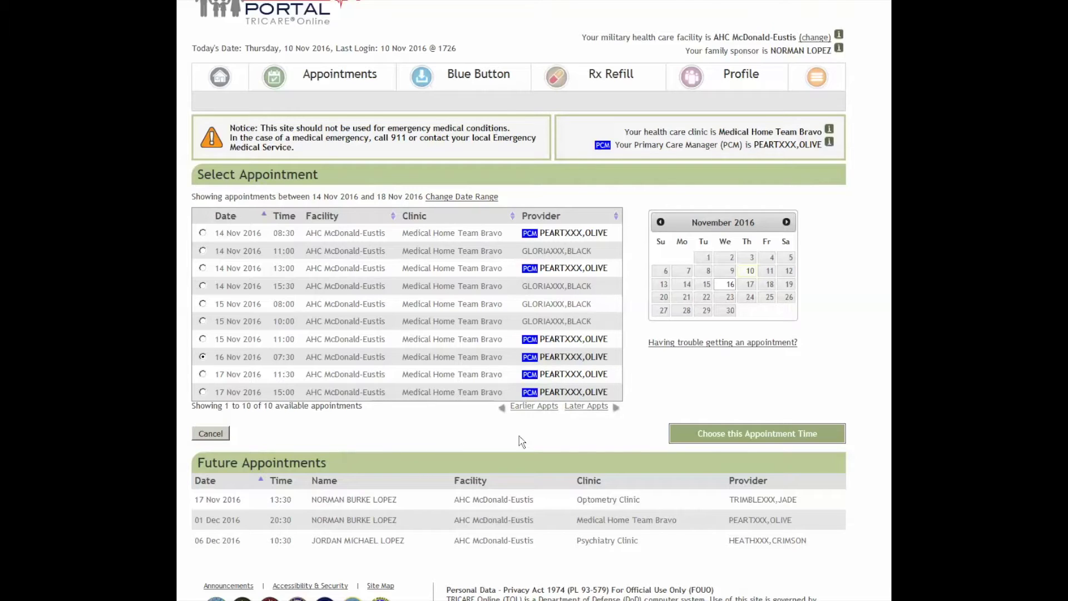
left_click(686, 435)
type("right knee pain for 2 days")
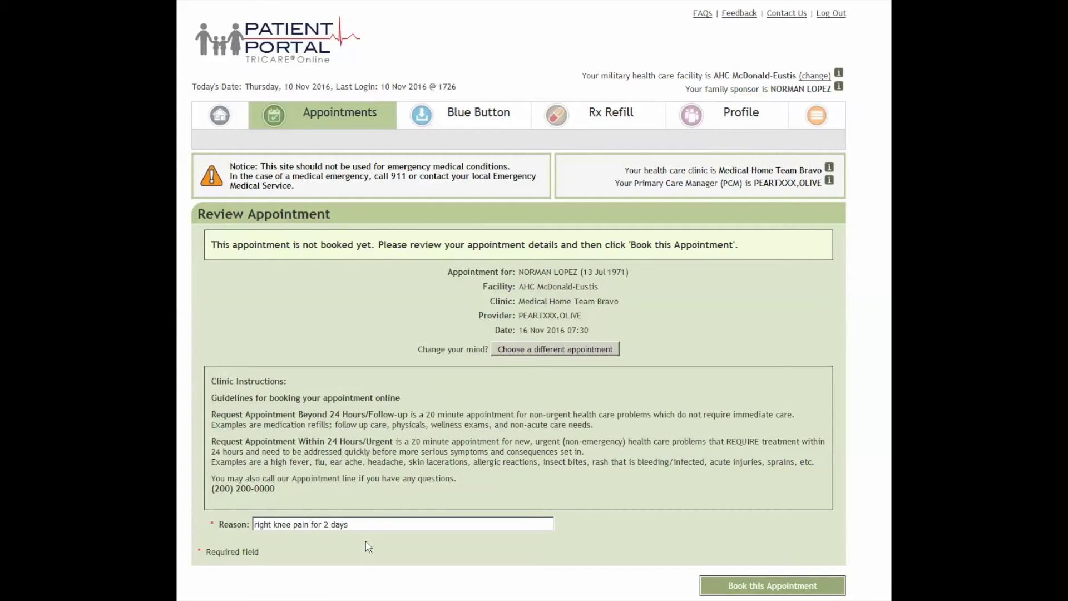
scroll(698, 527, "down", 1)
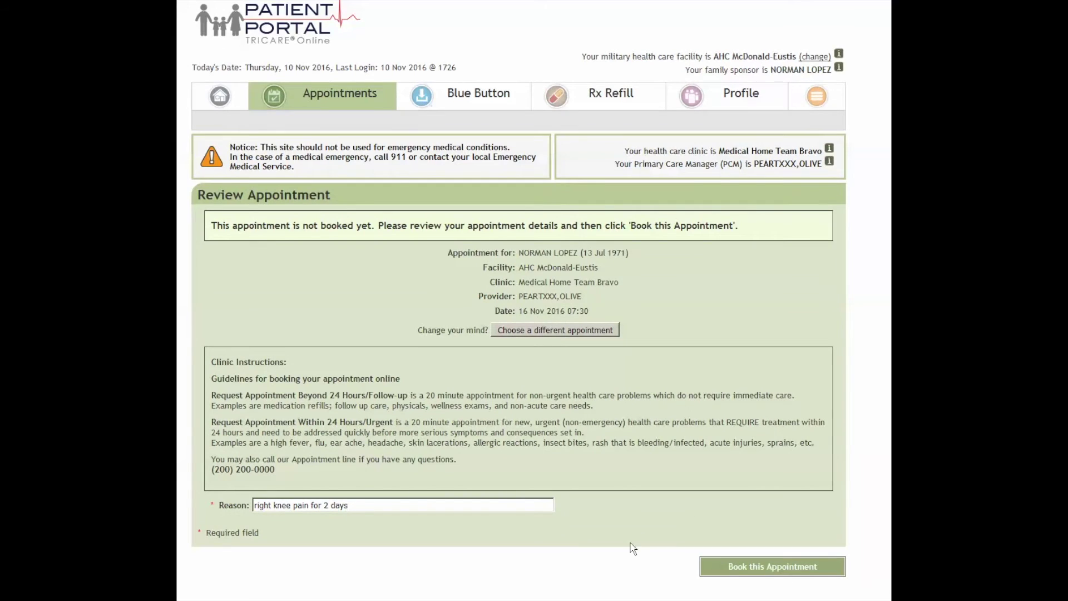
scroll(634, 561, "down", 2)
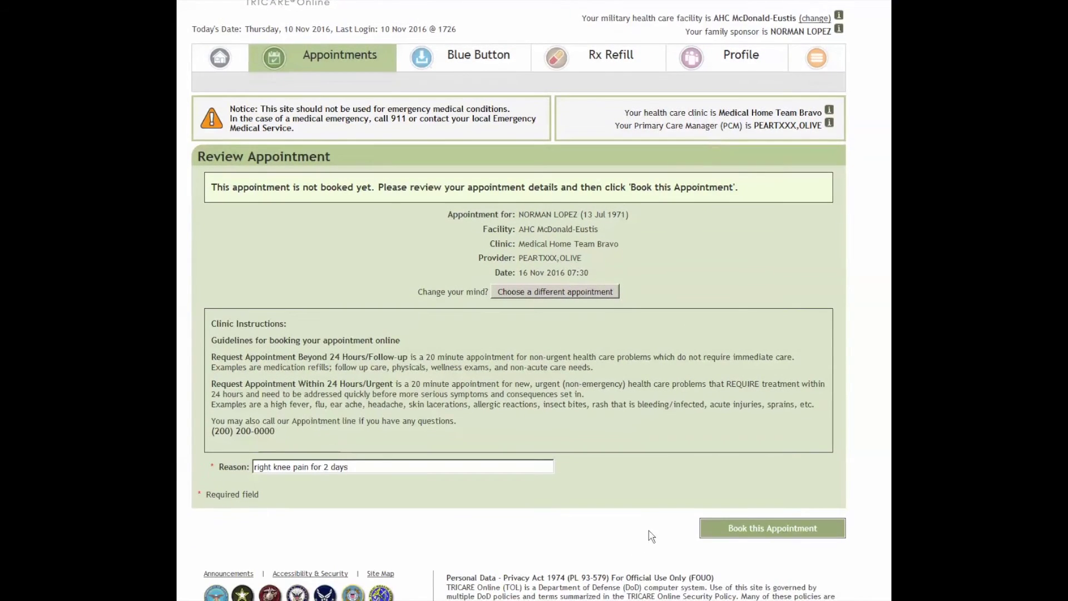
Book the 16 Nov 07:30 appointment and print its confirmation
left_click(714, 533)
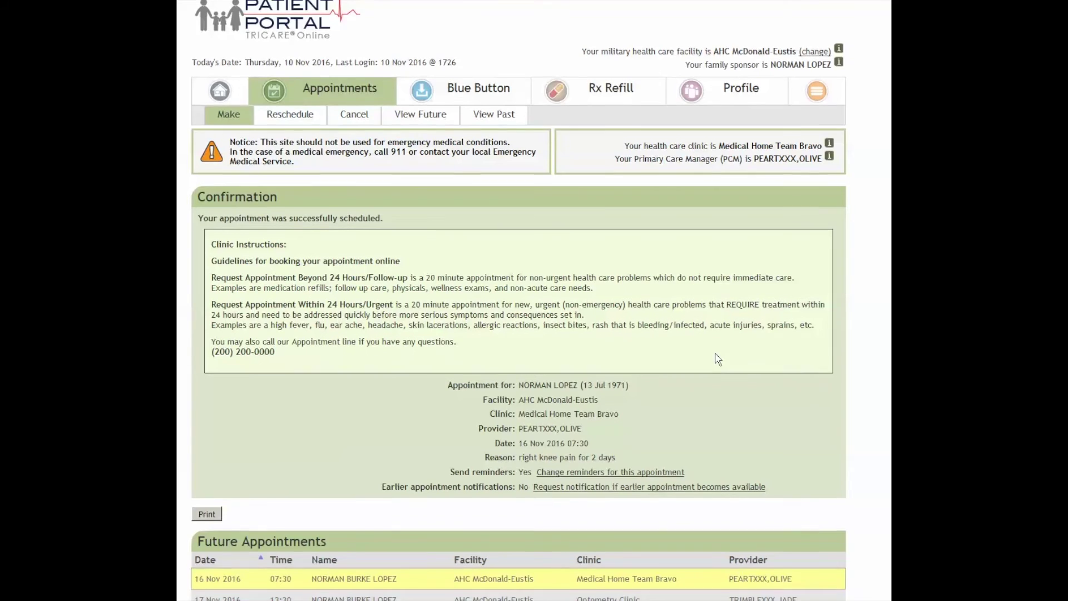
scroll(716, 359, "down", 2)
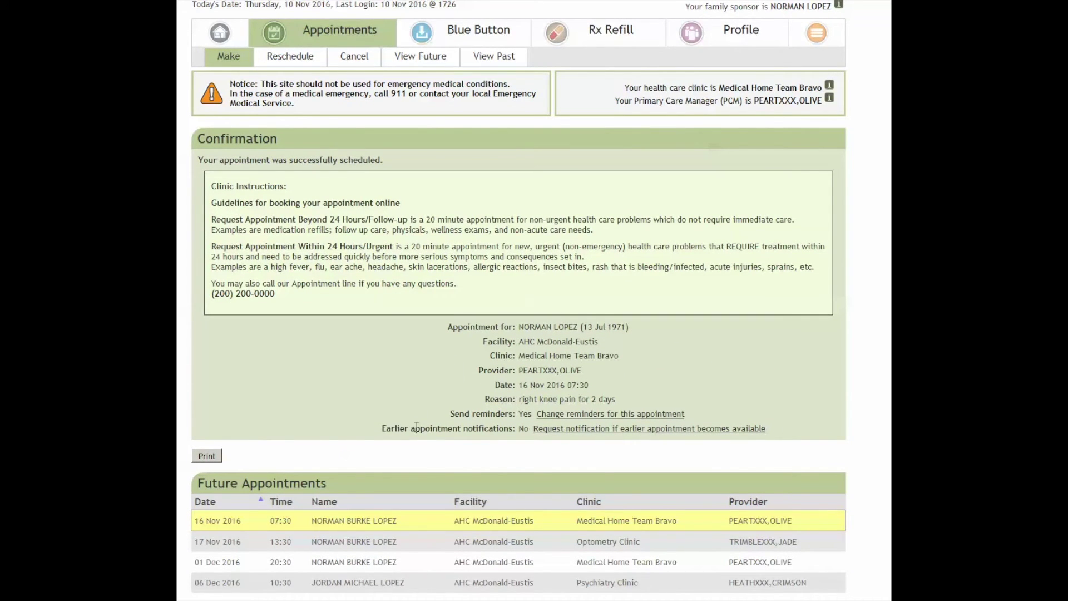
left_click(207, 456)
scroll(849, 397, "up", 3)
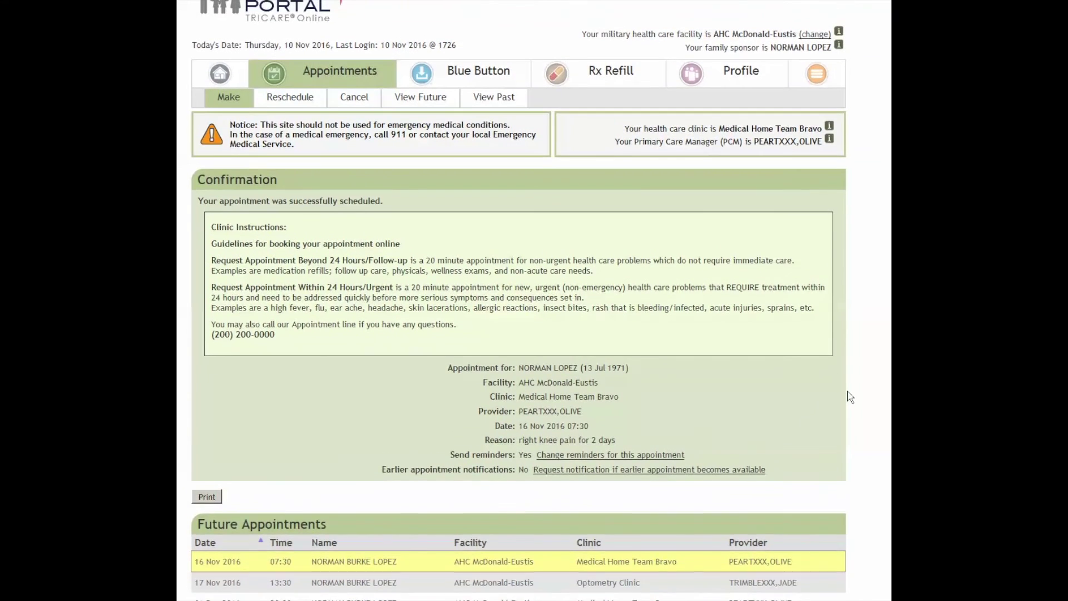